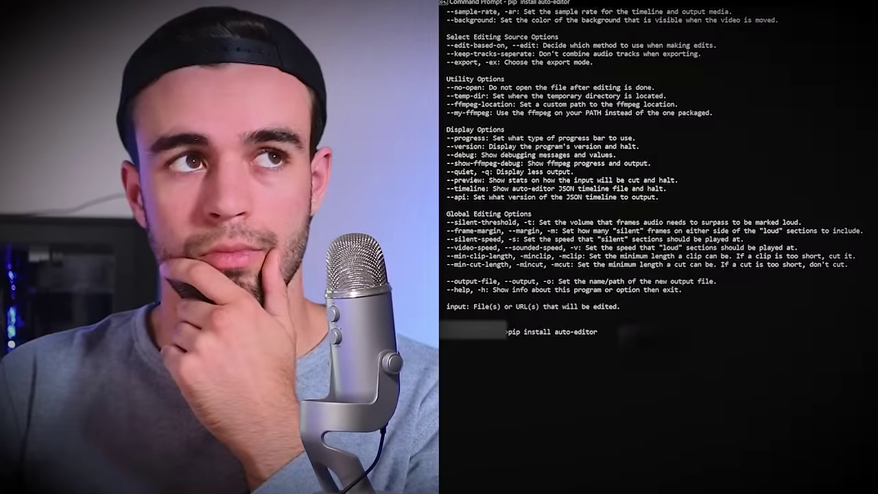
# Step: Run the pip upgrade command, then show the Umcheck filler-word remover's demo video full screen
pyautogui.write('pip install --upgrade')
pyautogui.press('Return')
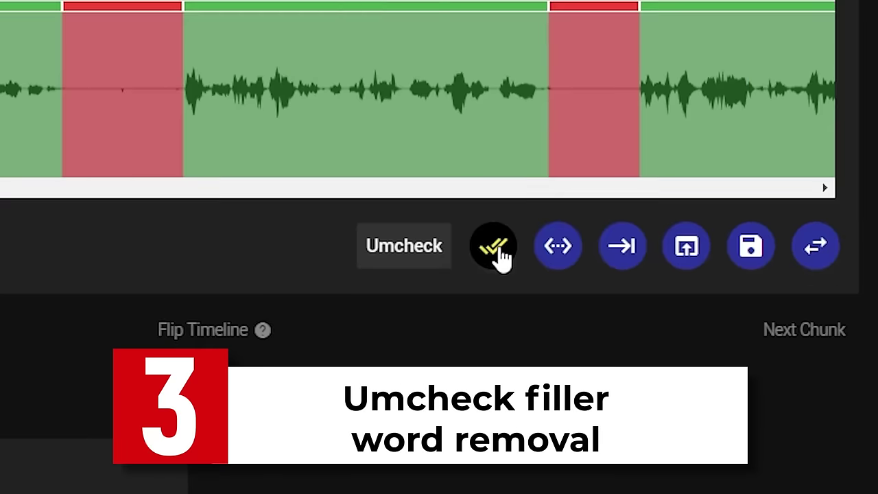
pyautogui.click(499, 251)
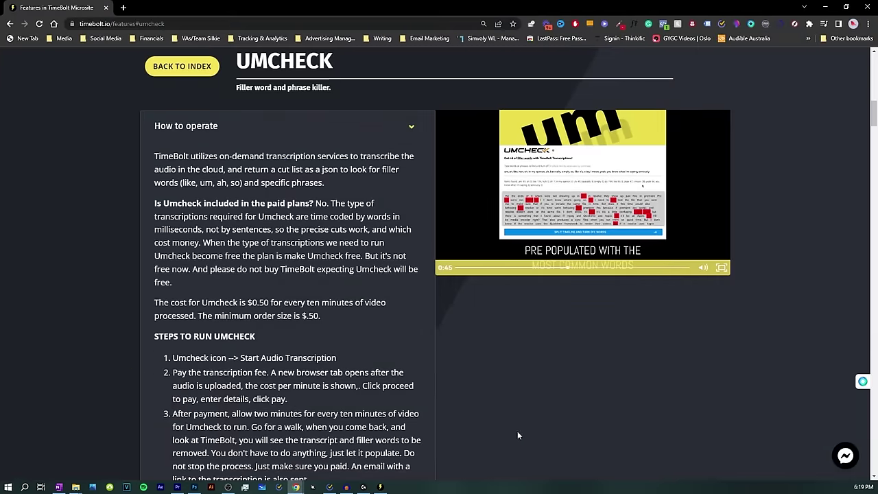
pyautogui.click(722, 267)
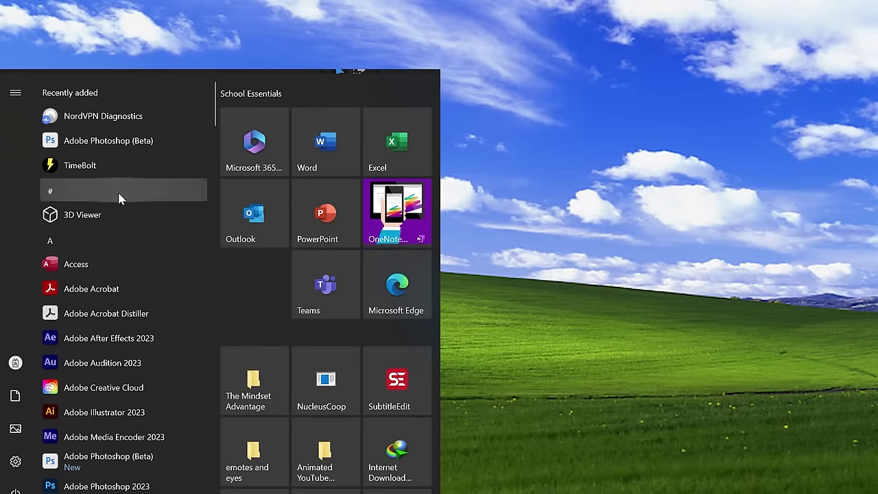
# Step: Launch TimeBolt v5.2.0 from the Start menu's Recently added list
pyautogui.click(122, 170)
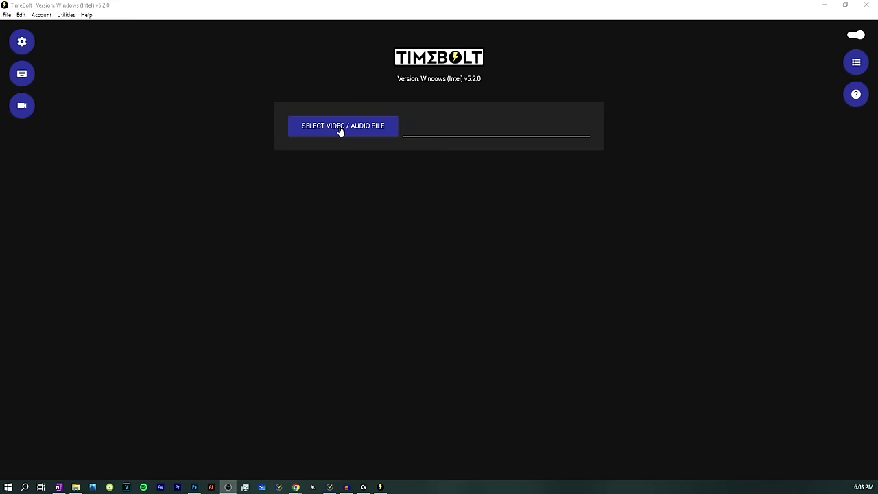
# Step: Load Timebolt Auto Editor Video.wav and review the silence cuts, with output now 4m 54s
pyautogui.click(341, 130)
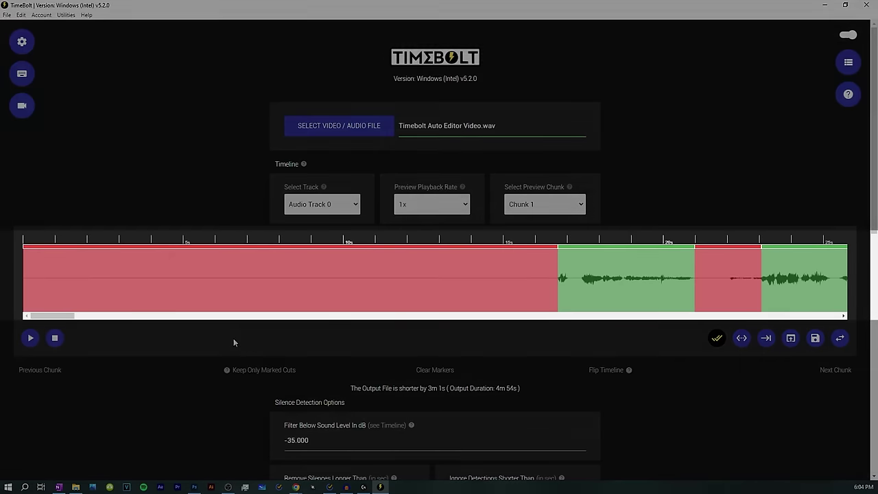
pyautogui.moveTo(41, 318); pyautogui.dragTo(495, 320)
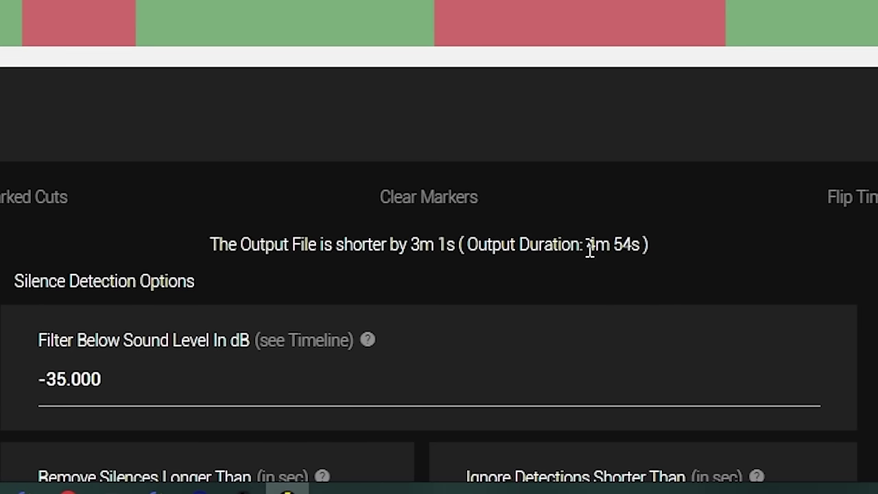
pyautogui.moveTo(589, 248); pyautogui.dragTo(632, 245)
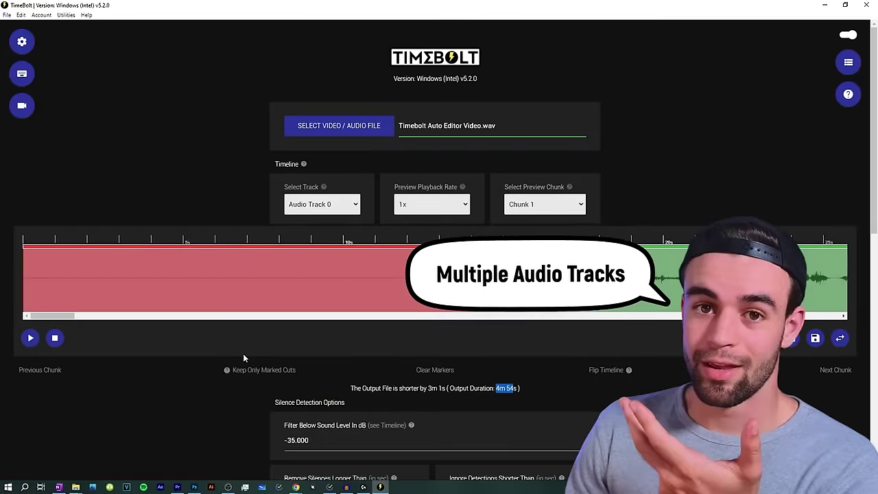
# Step: Keep Audio Track 0 selected and set the preview playback rate to 1.5x
pyautogui.click(347, 206)
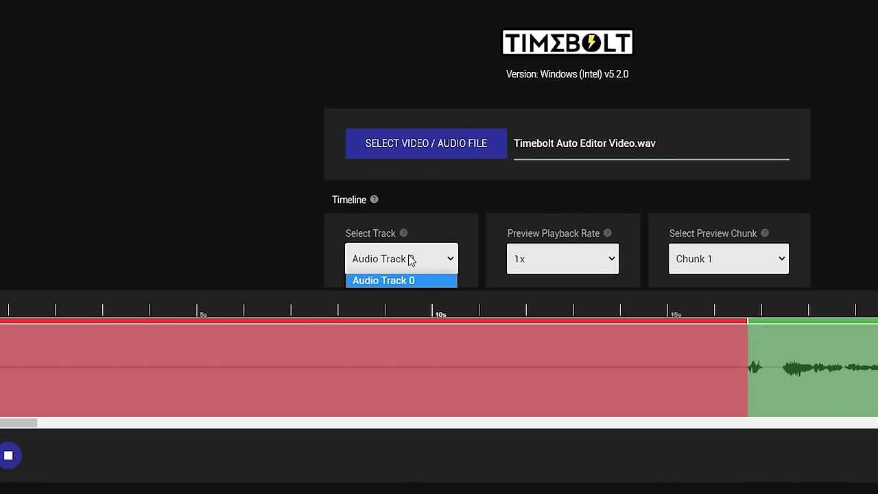
pyautogui.click(410, 258)
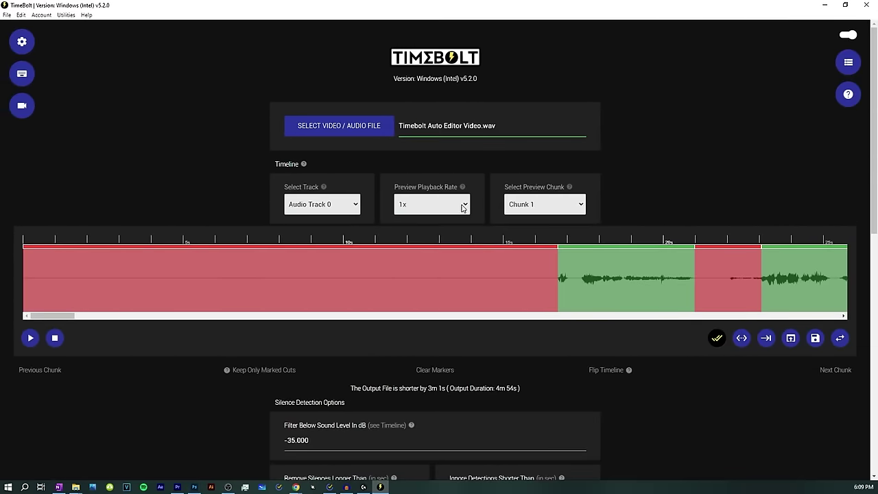
pyautogui.click(462, 207)
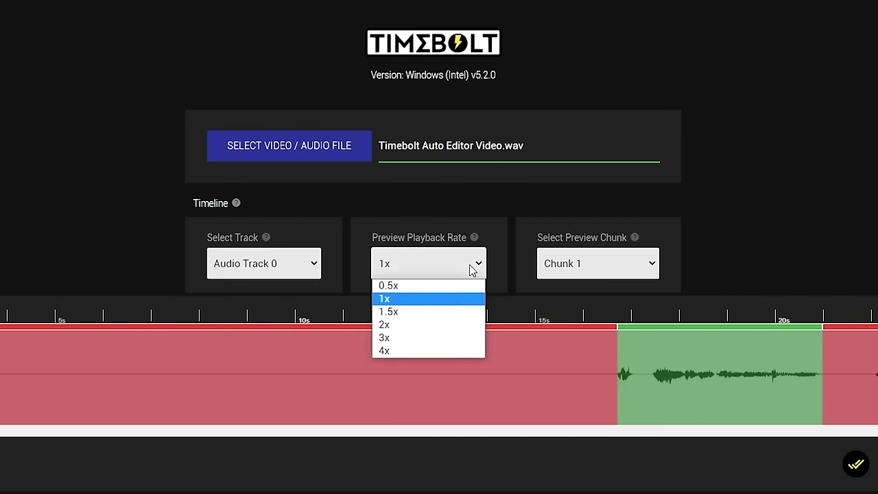
pyautogui.click(461, 208)
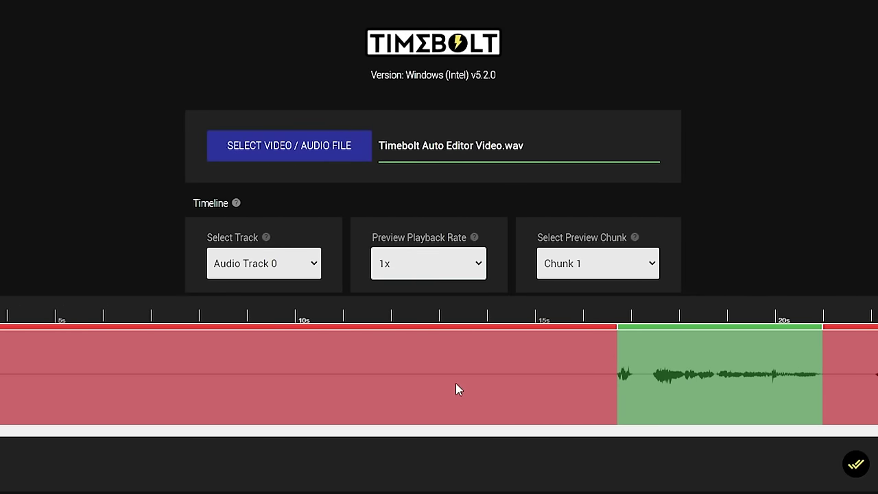
pyautogui.moveTo(616, 358)
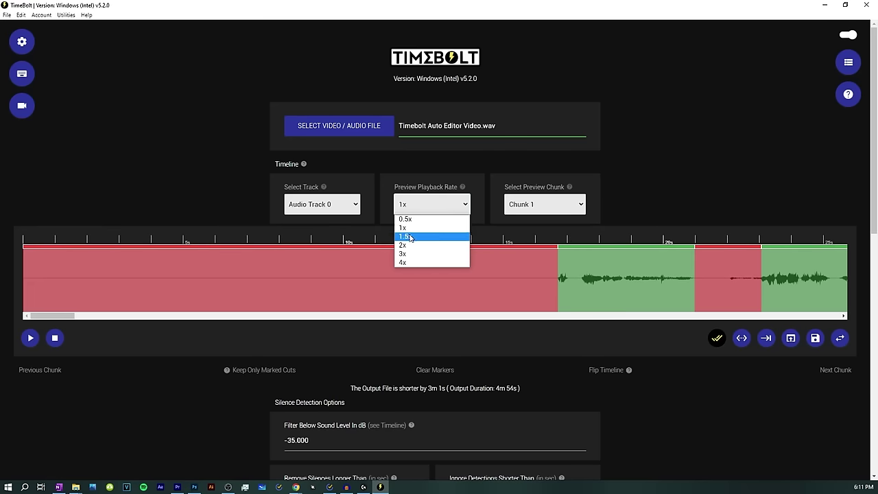
pyautogui.click(410, 236)
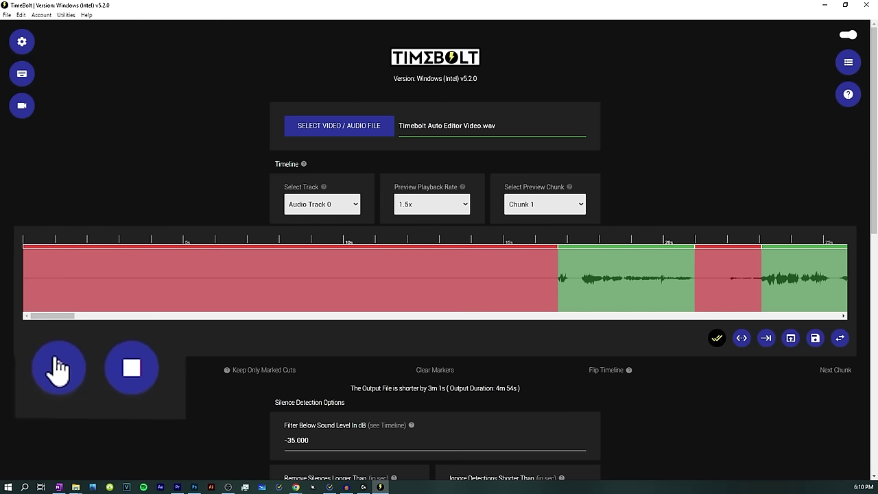
# Step: Preview the audio, then flip the spoken sections from about 17s to 31s to cuts
pyautogui.press('space')
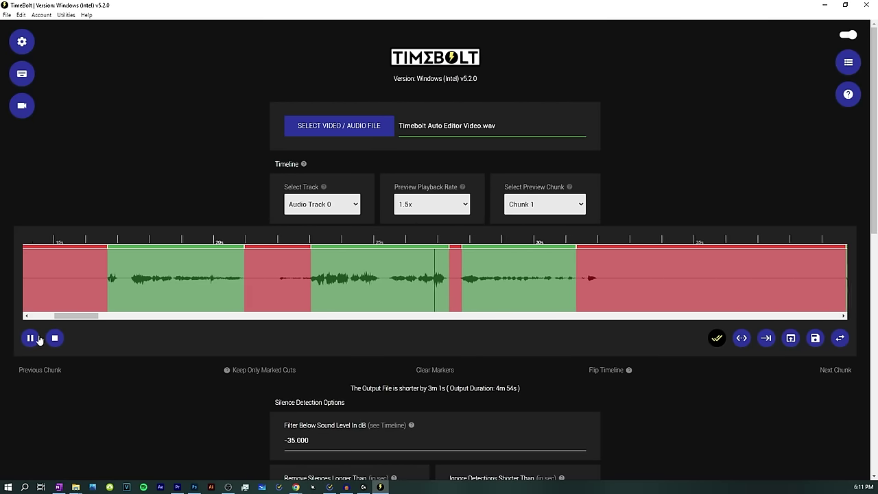
pyautogui.click(38, 338)
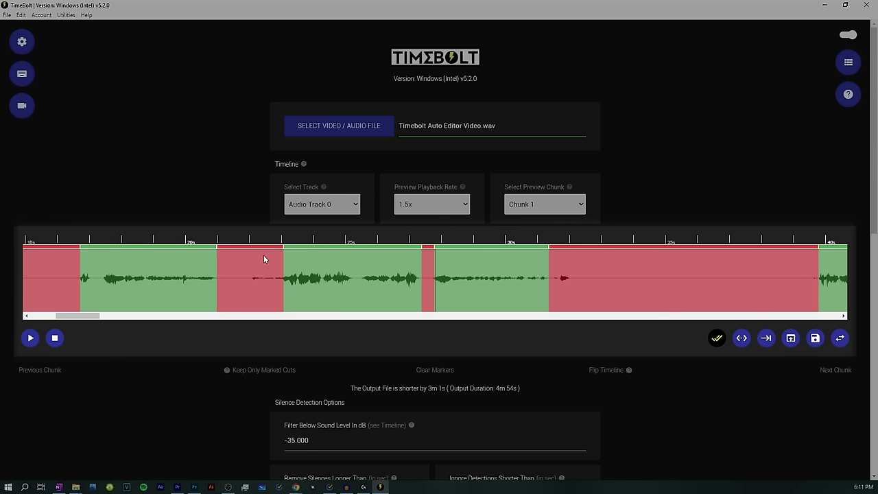
pyautogui.moveTo(188, 251)
pyautogui.mouseDown()
pyautogui.moveTo(480, 251)
pyautogui.moveTo(467, 259)
pyautogui.mouseUp()
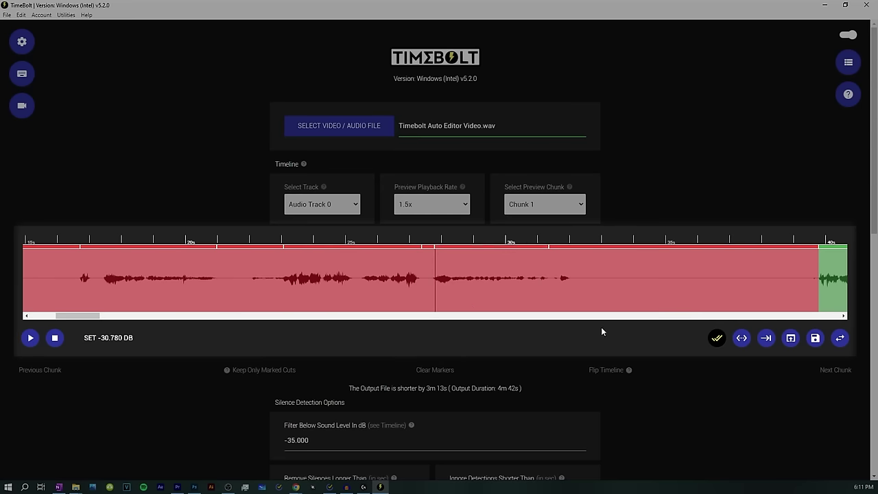
# Step: Preview a later stretch of the timeline and reposition the playhead for further cuts
pyautogui.hscroll(3, 645, 268)
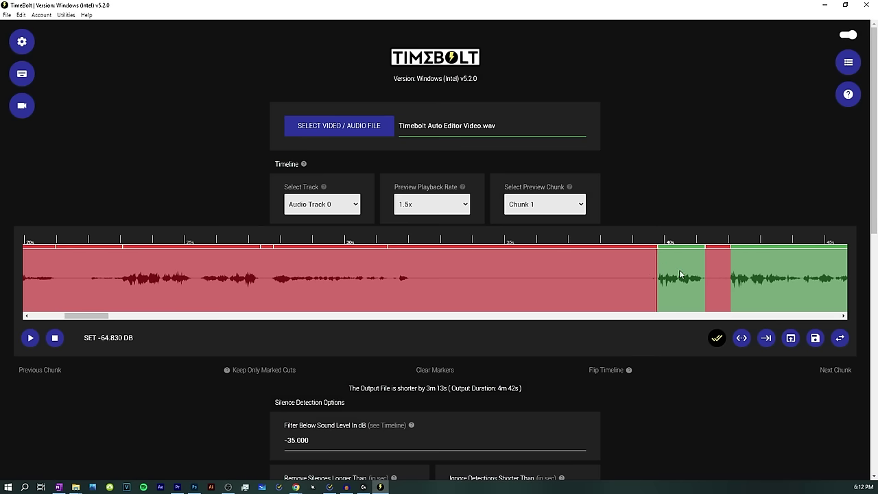
pyautogui.press('space')
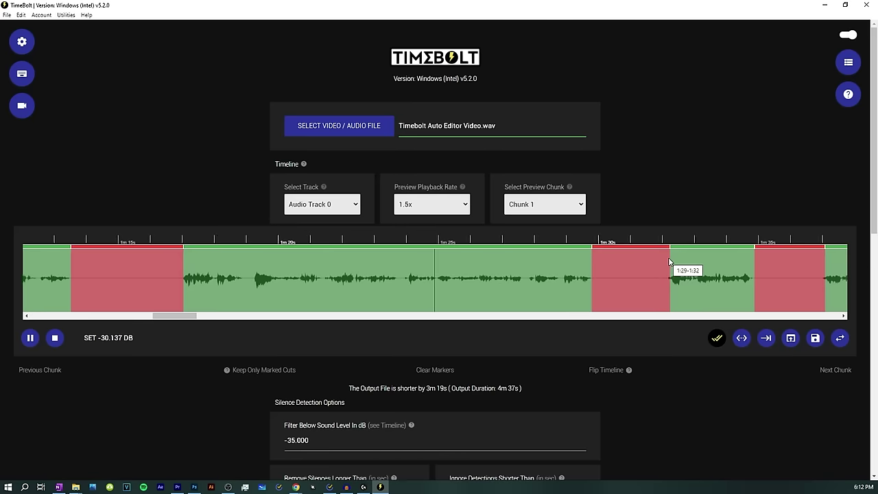
pyautogui.press('space')
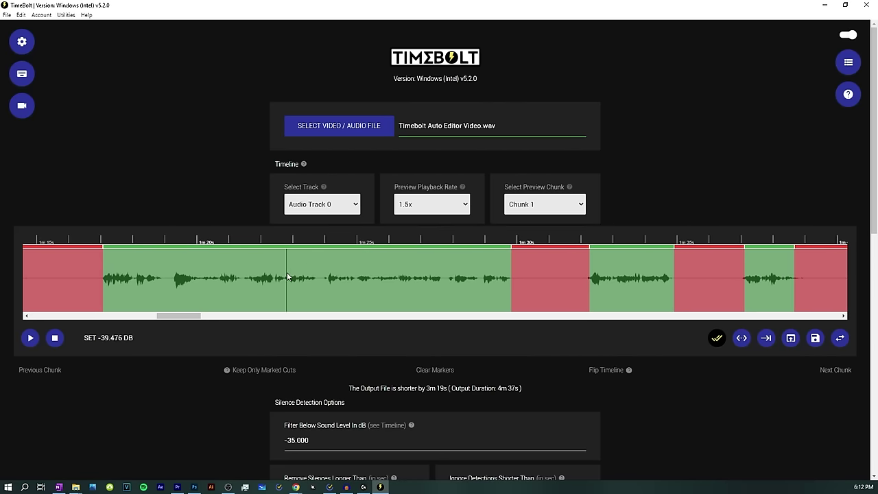
pyautogui.hscroll(-3, 291, 272)
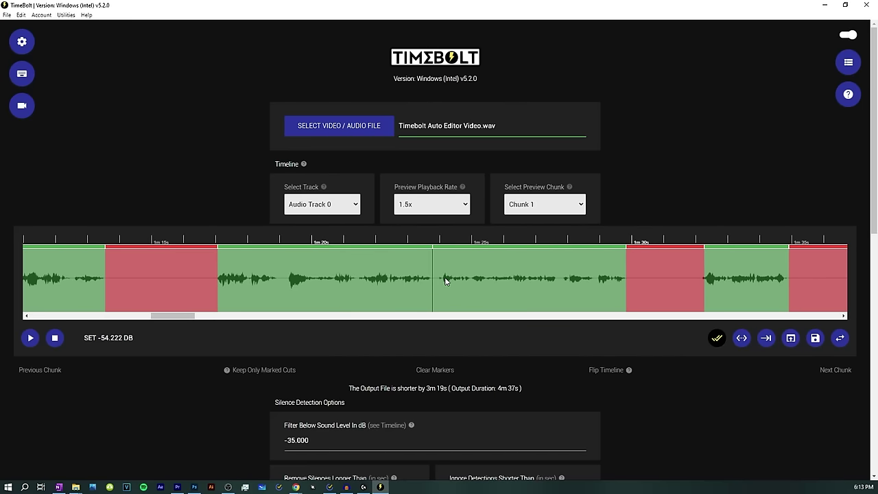
pyautogui.click(439, 258)
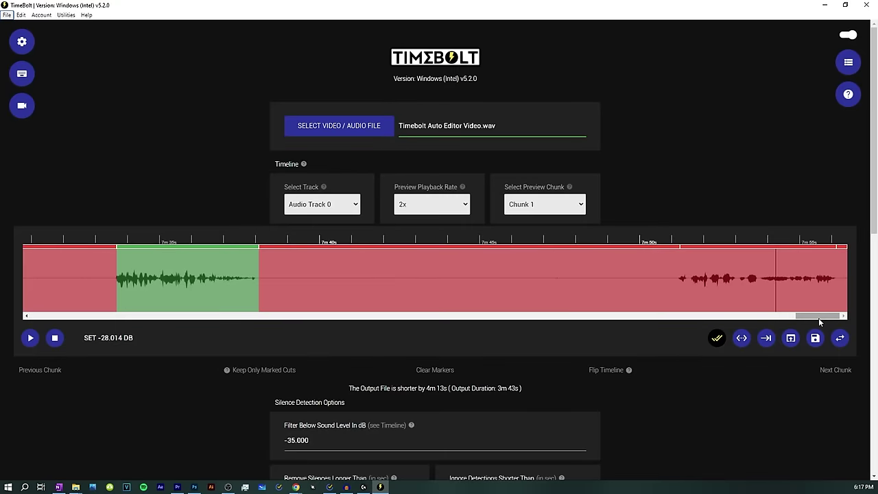
pyautogui.moveTo(818, 318); pyautogui.dragTo(304, 293)
pyautogui.scroll(-1, 304, 293)
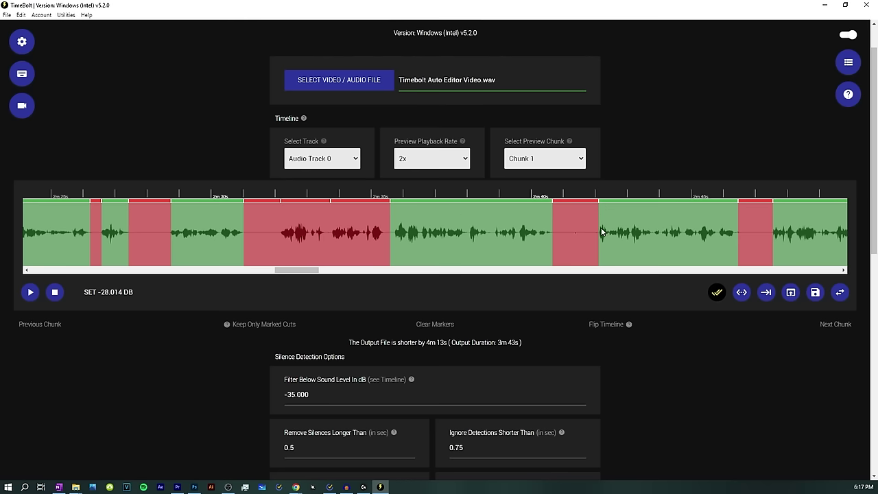
pyautogui.scroll(-3, 698, 356)
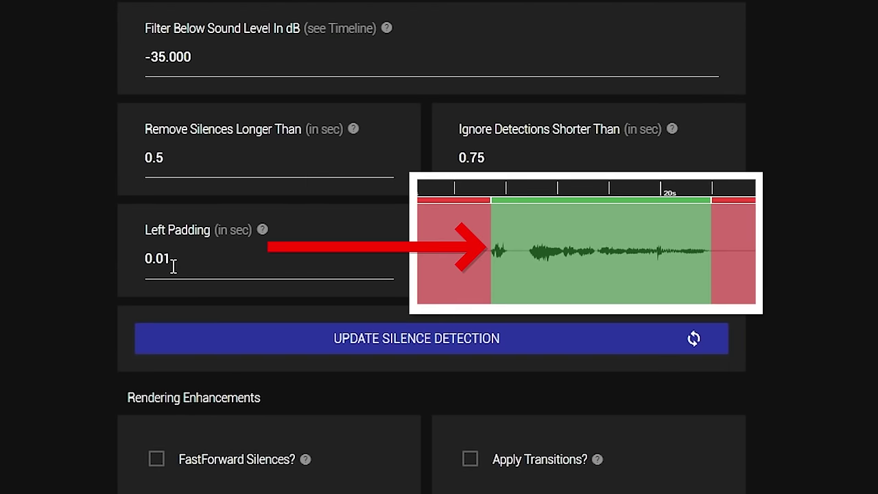
pyautogui.click(185, 264)
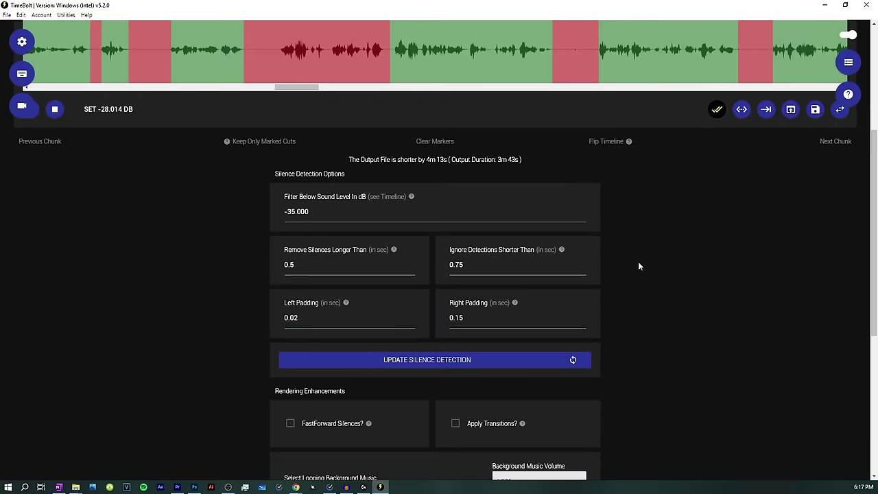
pyautogui.scroll(2, 638, 262)
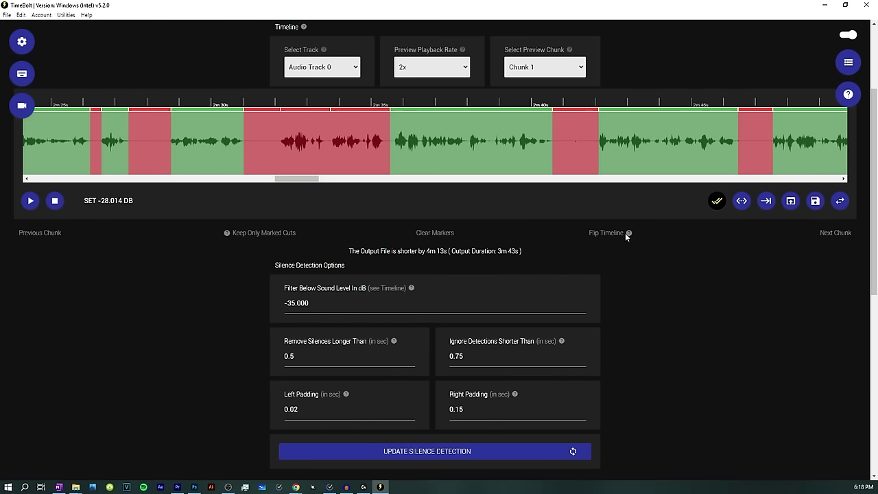
pyautogui.scroll(-1, 642, 313)
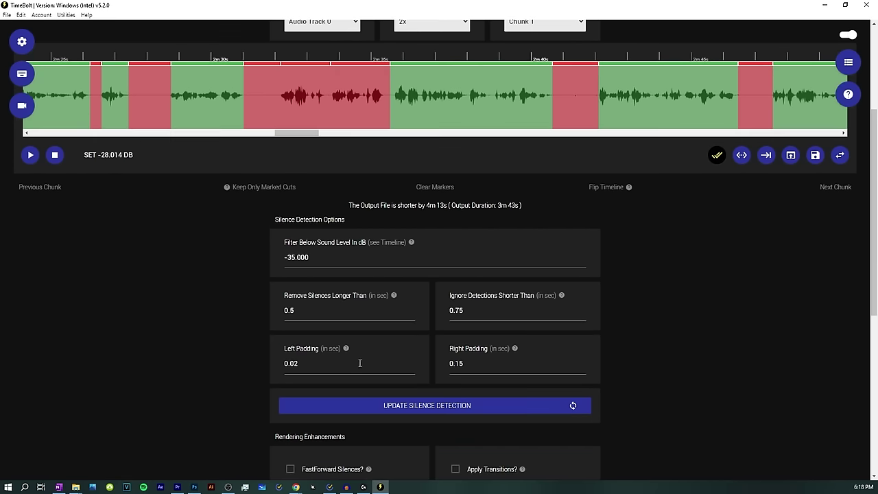
pyautogui.moveTo(338, 360); pyautogui.dragTo(725, 334)
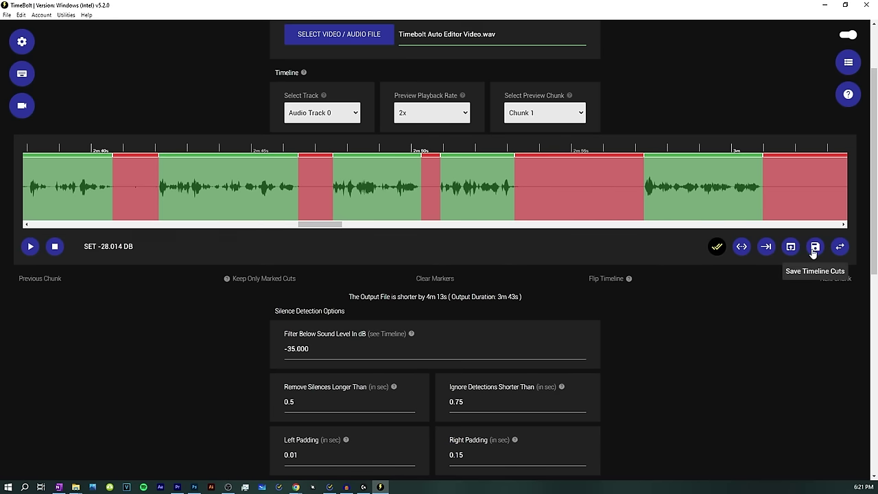
# Step: Save the timeline cuts as a JSON file and browse the keyboard shortcuts list
pyautogui.click(814, 247)
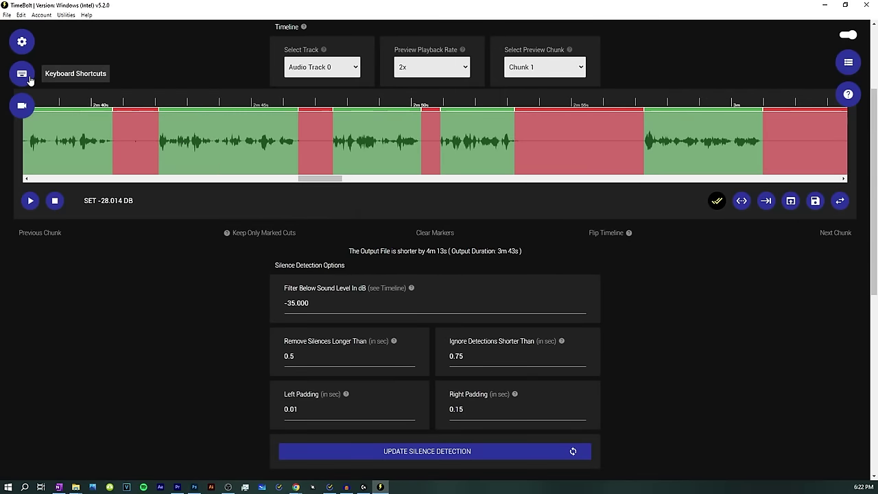
pyautogui.click(22, 74)
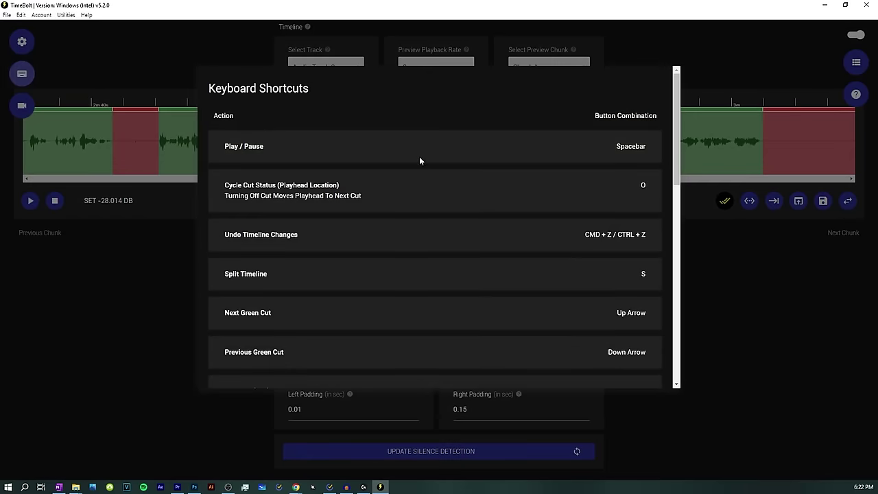
pyautogui.scroll(-8, 539, 218)
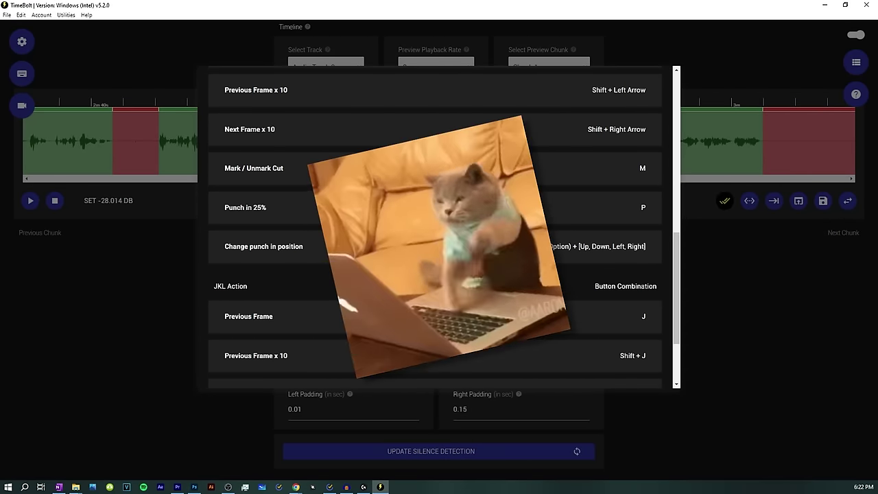
pyautogui.scroll(-1, 568, 259)
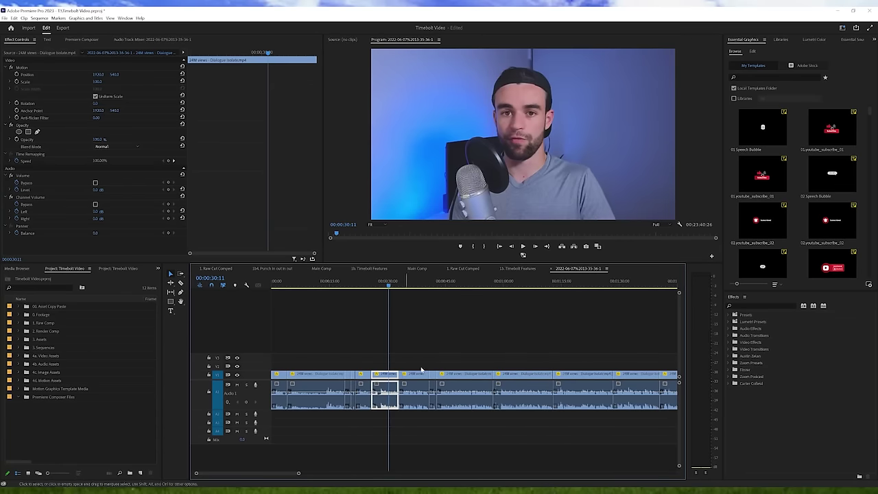
# Step: In Premiere, split the clip at the playhead, scale it to 120, and shift it right
pyautogui.hotkey('ctrl', 'k')
pyautogui.click(101, 81)
pyautogui.write('120')
pyautogui.press('Return')
pyautogui.moveTo(98, 74); pyautogui.dragTo(120, 74)
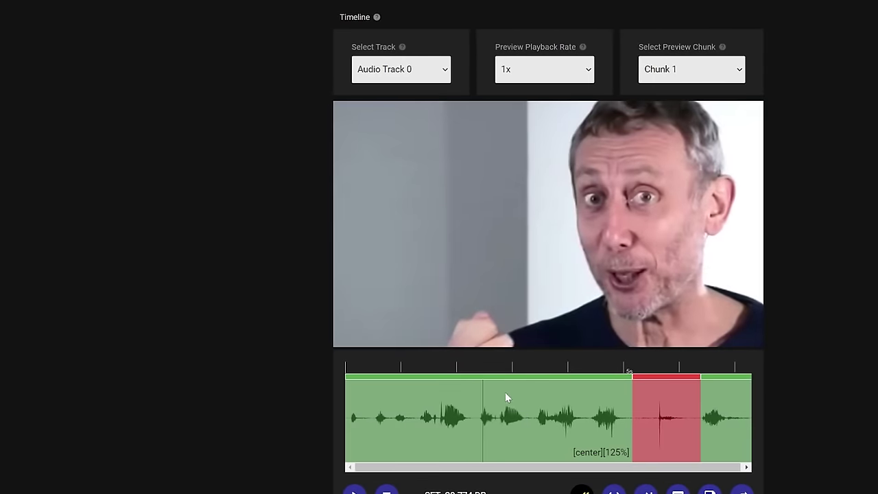
# Step: Frame the section after the cut toward the right at 100% punch-in
pyautogui.press('p')
pyautogui.press('p')
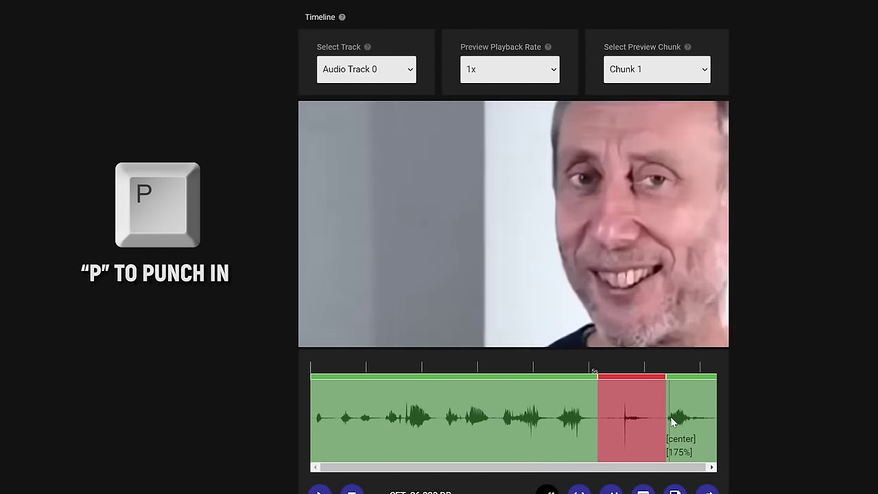
pyautogui.rightClick(672, 421)
pyautogui.click(752, 248)
pyautogui.rightClick(691, 419)
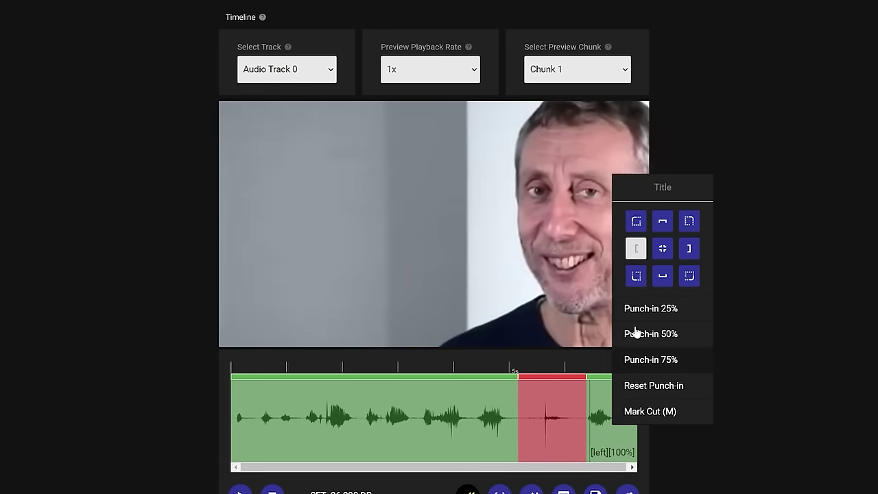
pyautogui.click(688, 248)
pyautogui.click(636, 248)
pyautogui.click(689, 247)
pyautogui.click(511, 336)
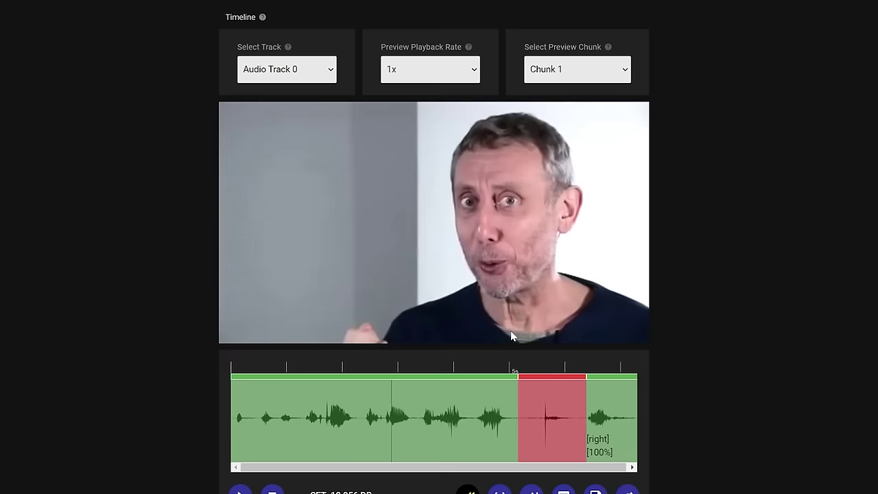
# Step: Punch the first kept section in to 150%, framed right
pyautogui.rightClick(561, 406)
pyautogui.click(557, 229)
pyautogui.click(481, 328)
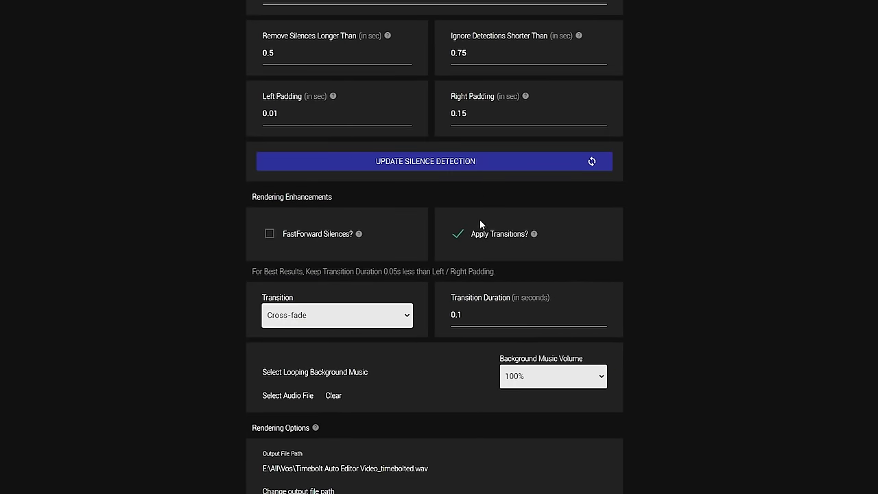
# Step: Leave the transition style as Cross-fade and untick Apply Transitions under Rendering Enhancements
pyautogui.click(368, 307)
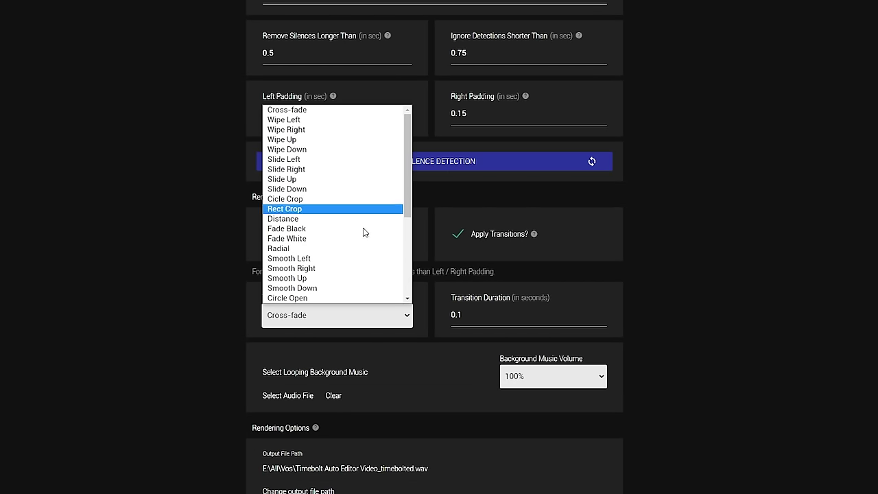
pyautogui.click(735, 291)
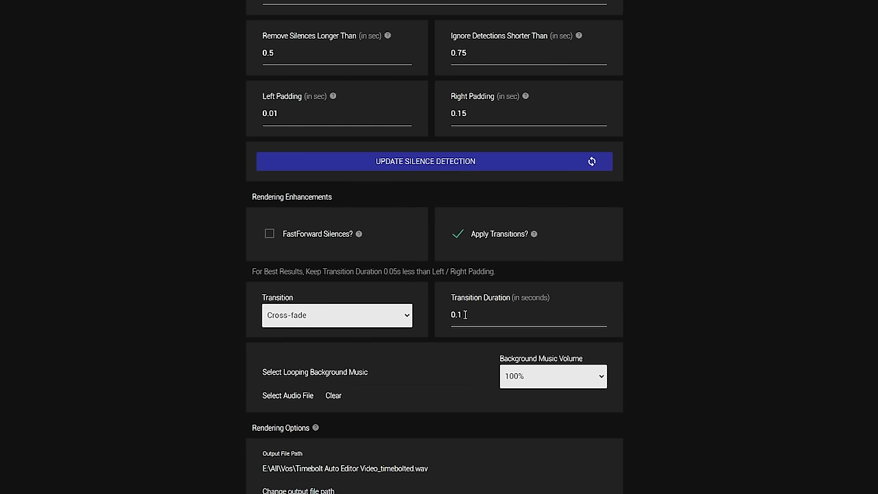
pyautogui.scroll(7, 741, 316)
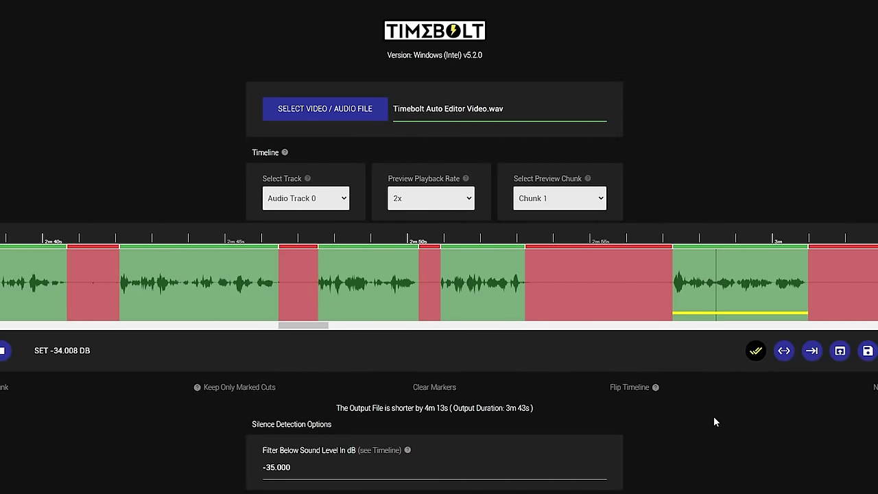
pyautogui.scroll(-8, 679, 396)
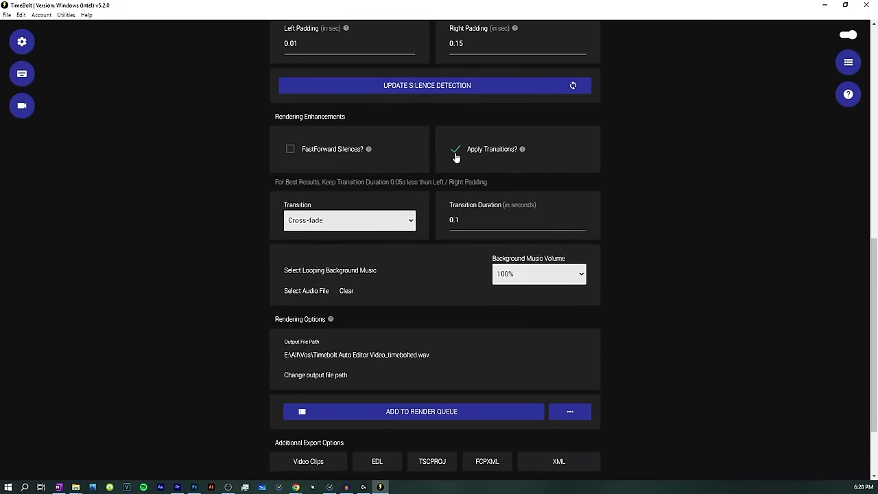
pyautogui.click(456, 150)
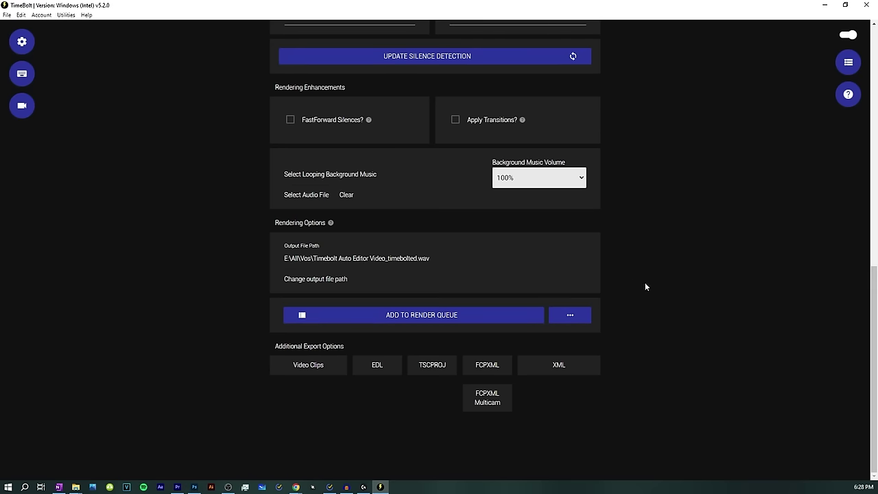
pyautogui.scroll(10, 653, 284)
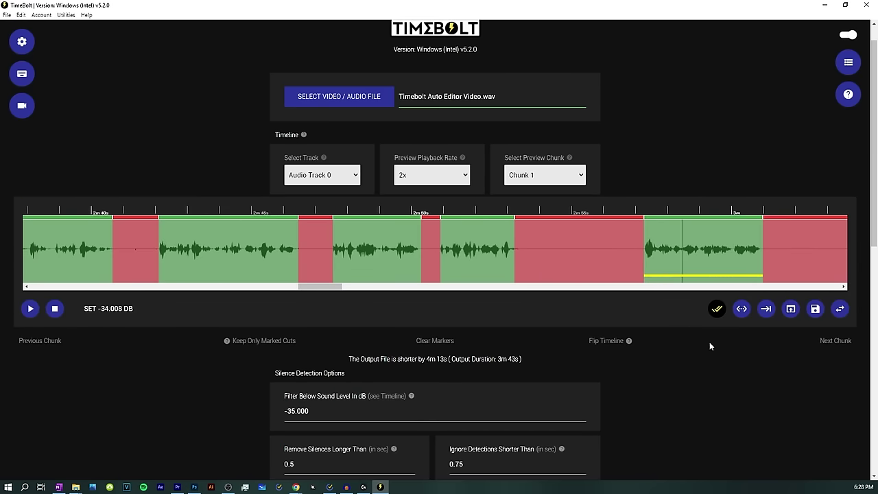
# Step: Export the cuts as a 30 fps XML, Timebolt Auto Editor Video.wav.30.00.xml
pyautogui.scroll(-10, 713, 350)
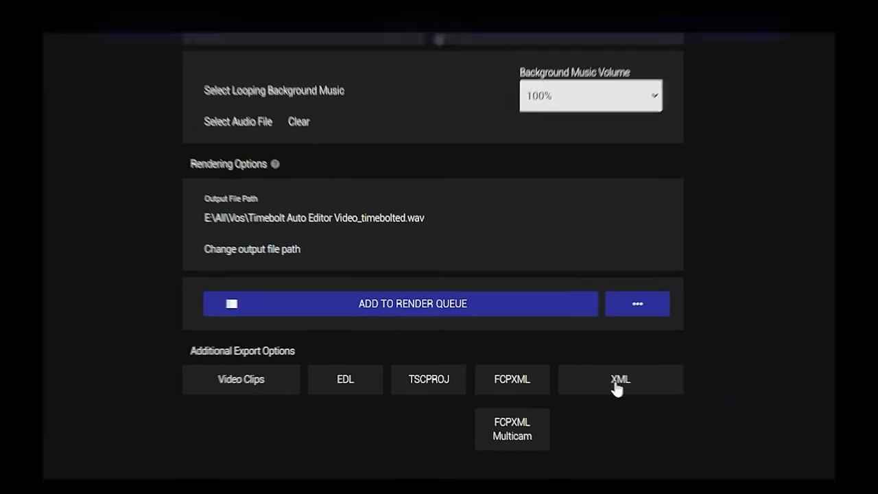
pyautogui.click(637, 388)
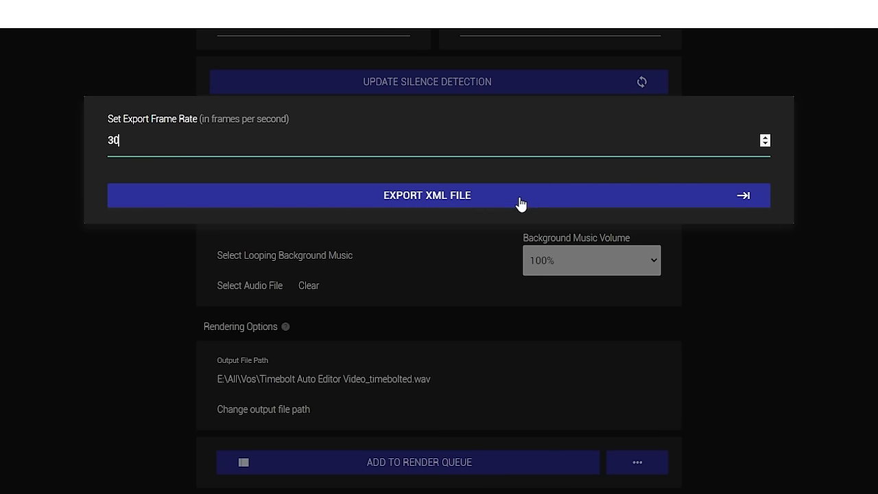
pyautogui.click(485, 192)
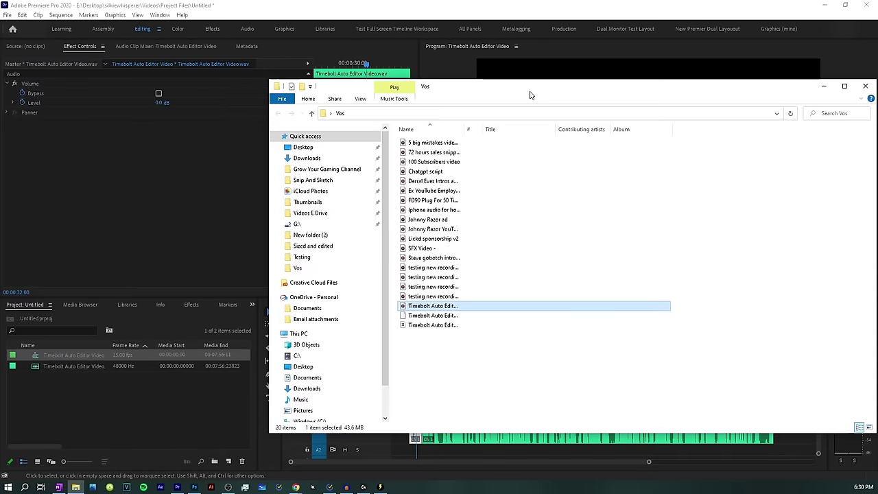
# Step: Import the exported TimeBolt XML and place its sequence on a new Sequence 01
pyautogui.moveTo(446, 316); pyautogui.dragTo(112, 411)
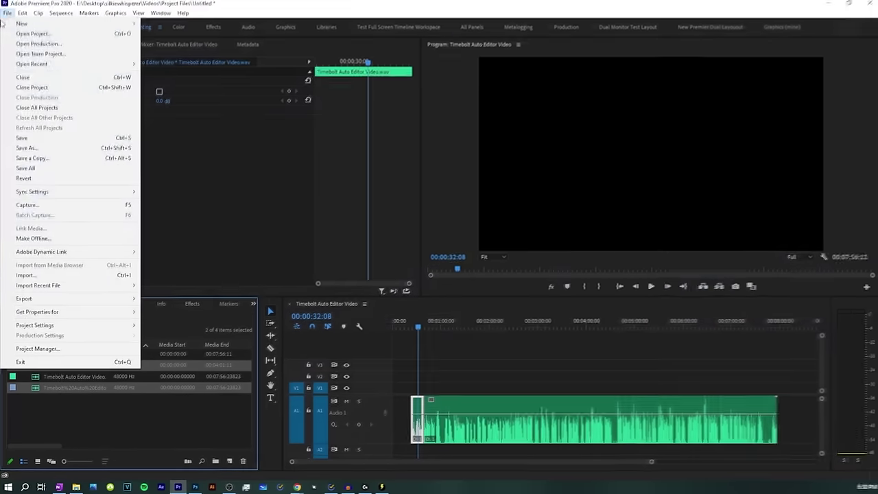
pyautogui.moveTo(19, 27)
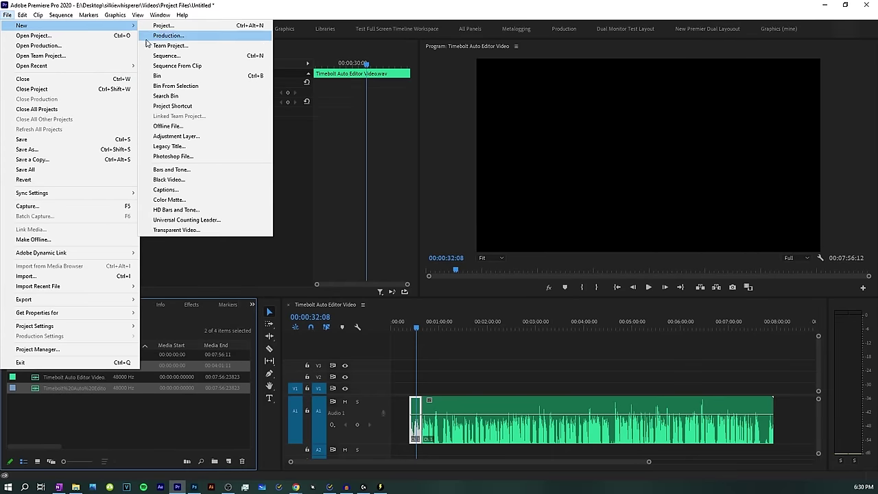
pyautogui.click(165, 56)
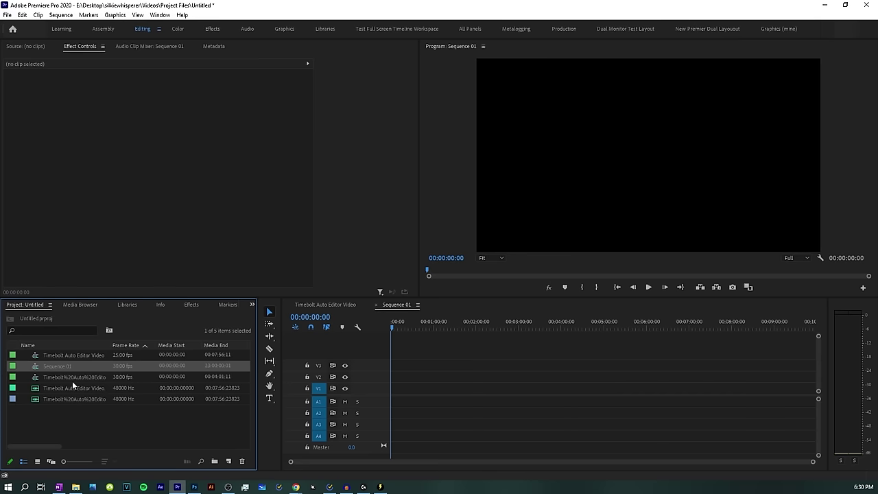
pyautogui.click(72, 381)
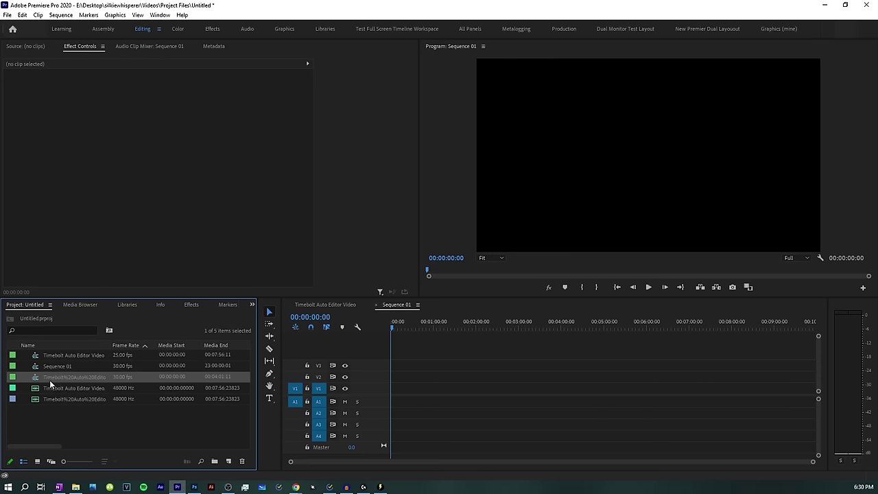
pyautogui.moveTo(50, 380); pyautogui.dragTo(396, 389)
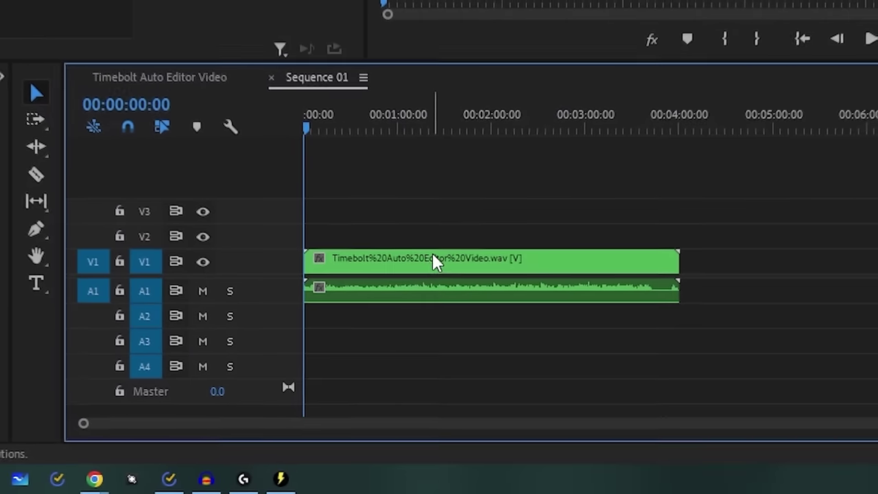
# Step: Open the nested TimeBolt sequence and zoom the timeline to see its separate clips
pyautogui.doubleClick(435, 259)
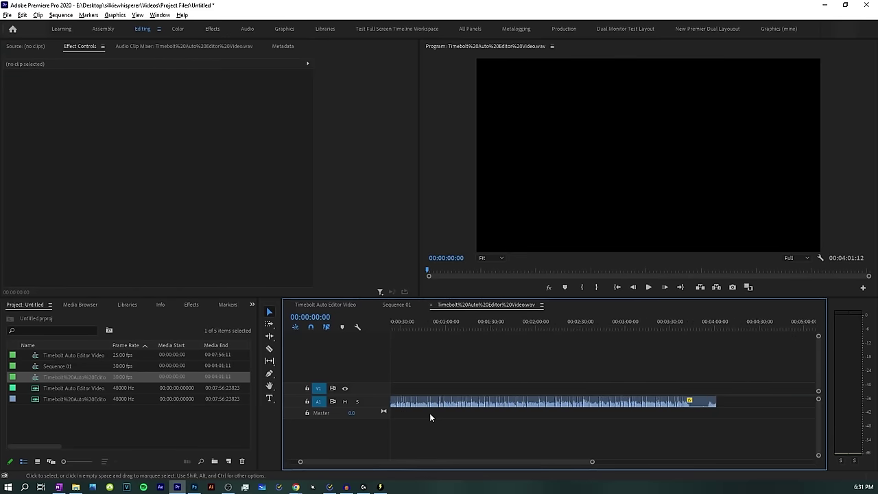
pyautogui.scroll(4, 434, 412)
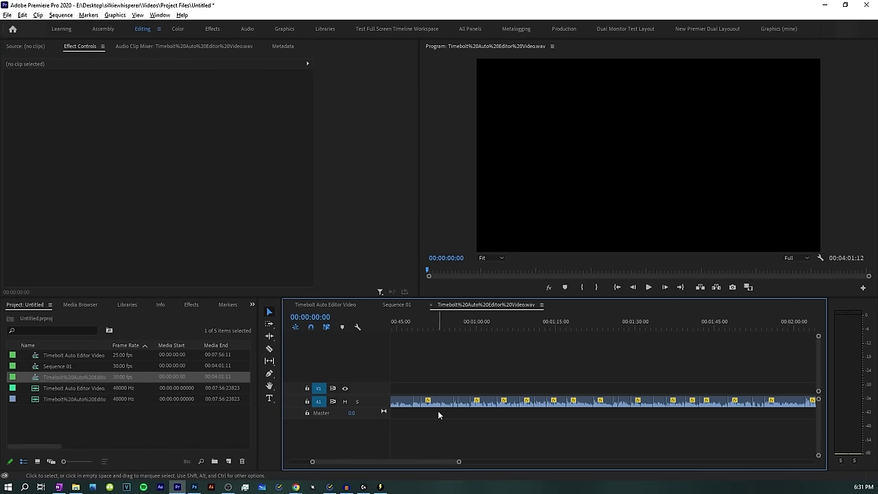
pyautogui.scroll(2, 437, 410)
pyautogui.moveTo(405, 462); pyautogui.dragTo(317, 471)
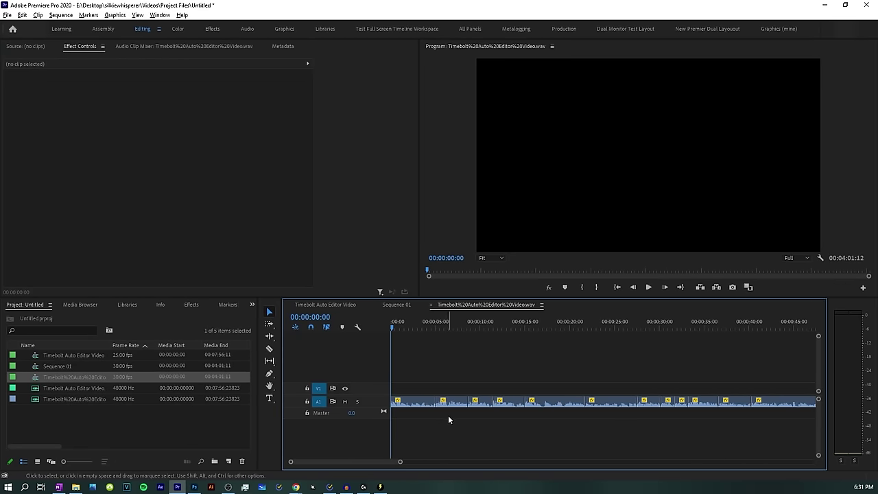
pyautogui.scroll(3, 448, 414)
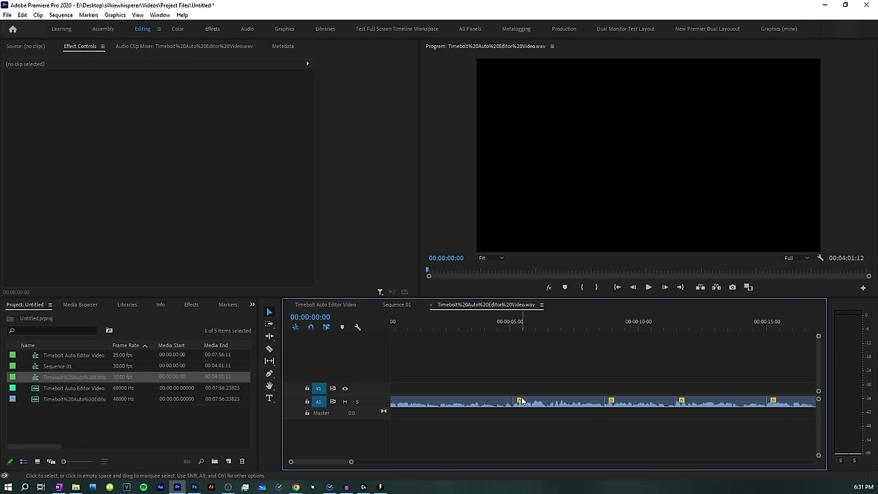
pyautogui.scroll(2, 531, 403)
# Step: Shift later clips right, extend the first clip to restore removed audio, and save
pyautogui.click(502, 439)
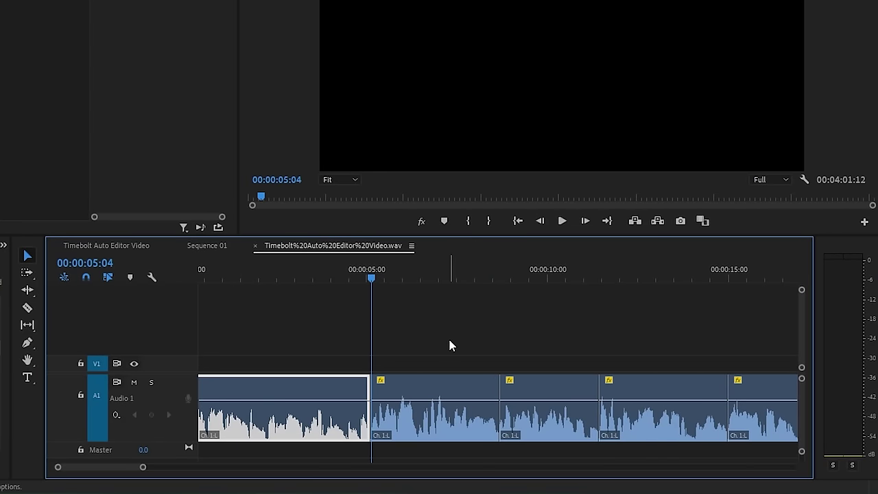
pyautogui.scroll(-2, 449, 345)
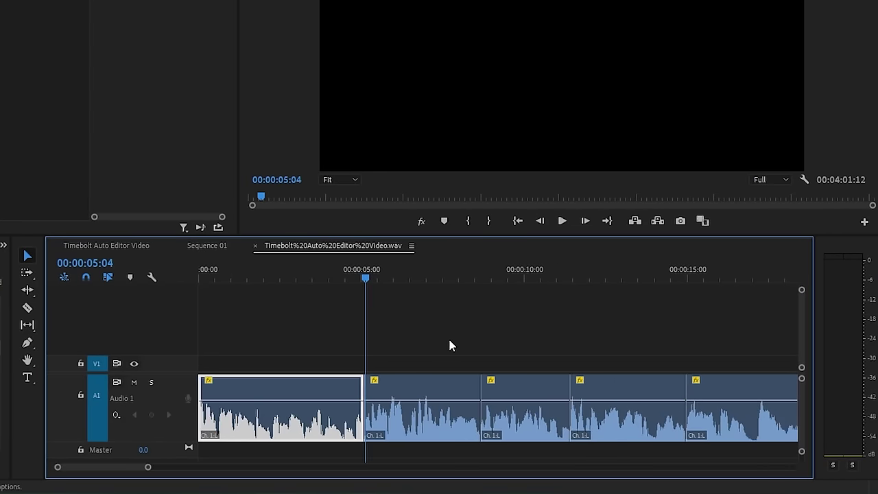
pyautogui.click(392, 327)
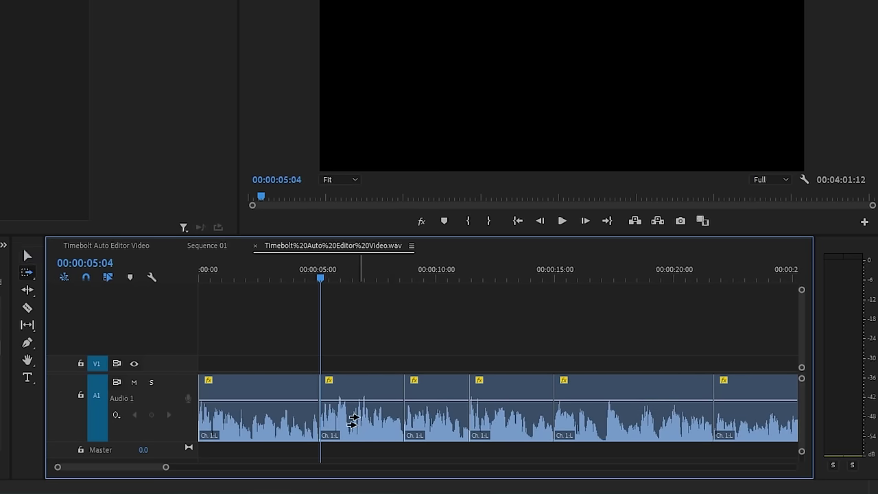
pyautogui.moveTo(353, 420); pyautogui.dragTo(378, 347)
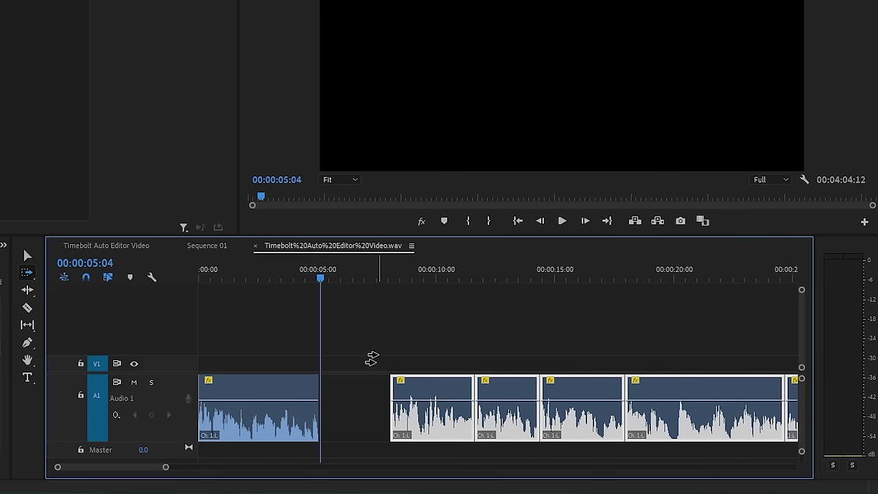
pyautogui.press('v')
pyautogui.moveTo(318, 398); pyautogui.dragTo(388, 389)
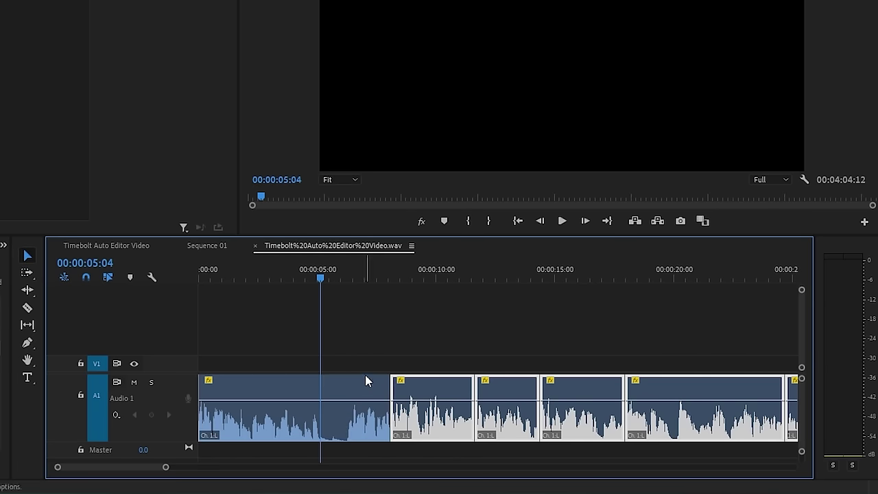
pyautogui.click(361, 415)
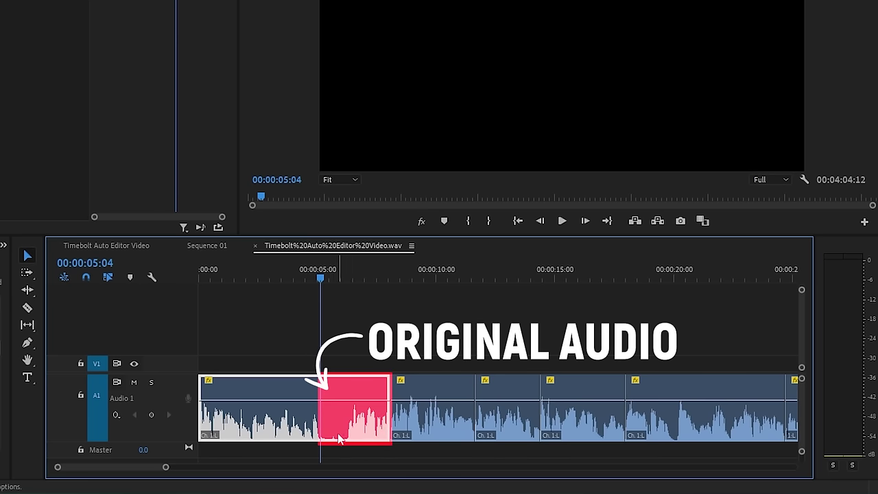
pyautogui.hotkey('ctrl', 's')
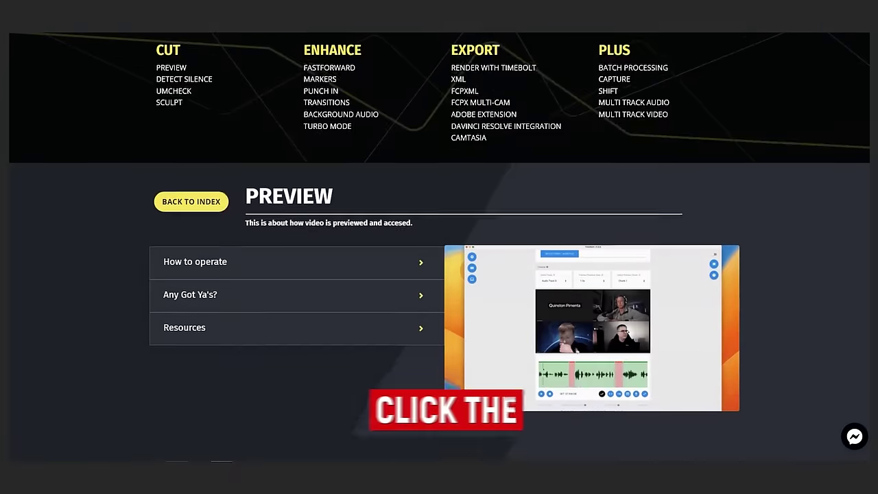
# Step: Scroll the help page to Detect Silence, with its -35 dB threshold example settings
pyautogui.scroll(-3, 440, 245)
pyautogui.scroll(-5, 445, 245)
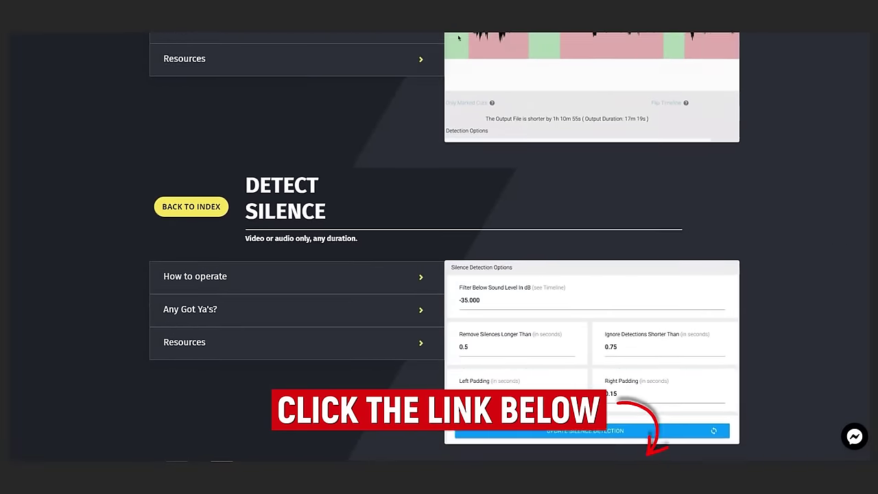